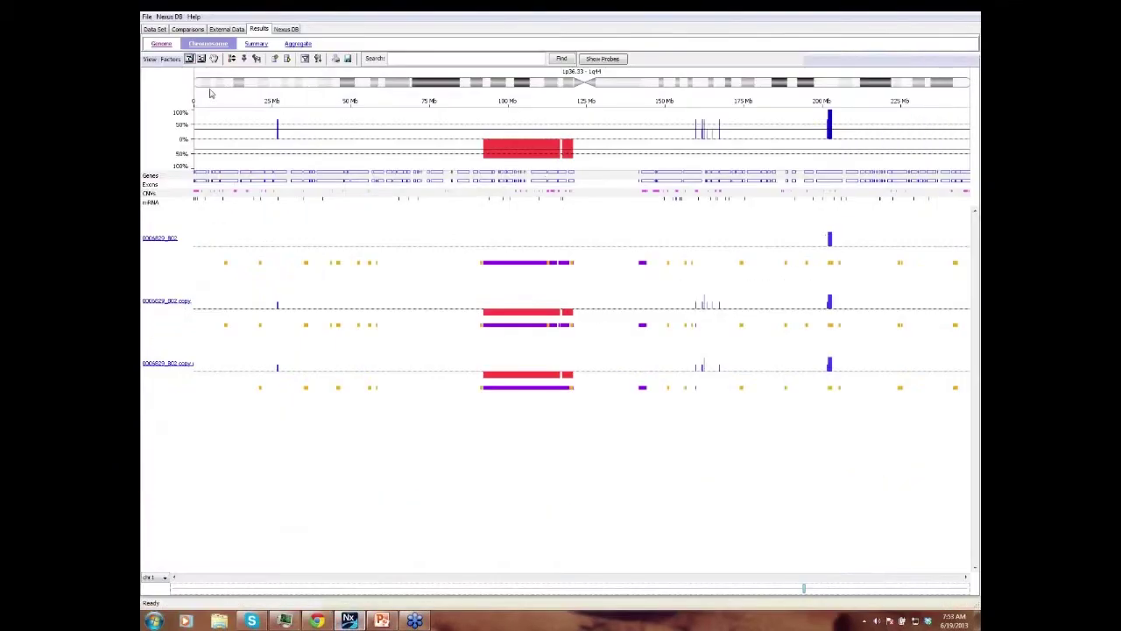
- Leave the PowerPoint slides and bring up Nexus Copy Number's data set sample table
left_click(154, 30)
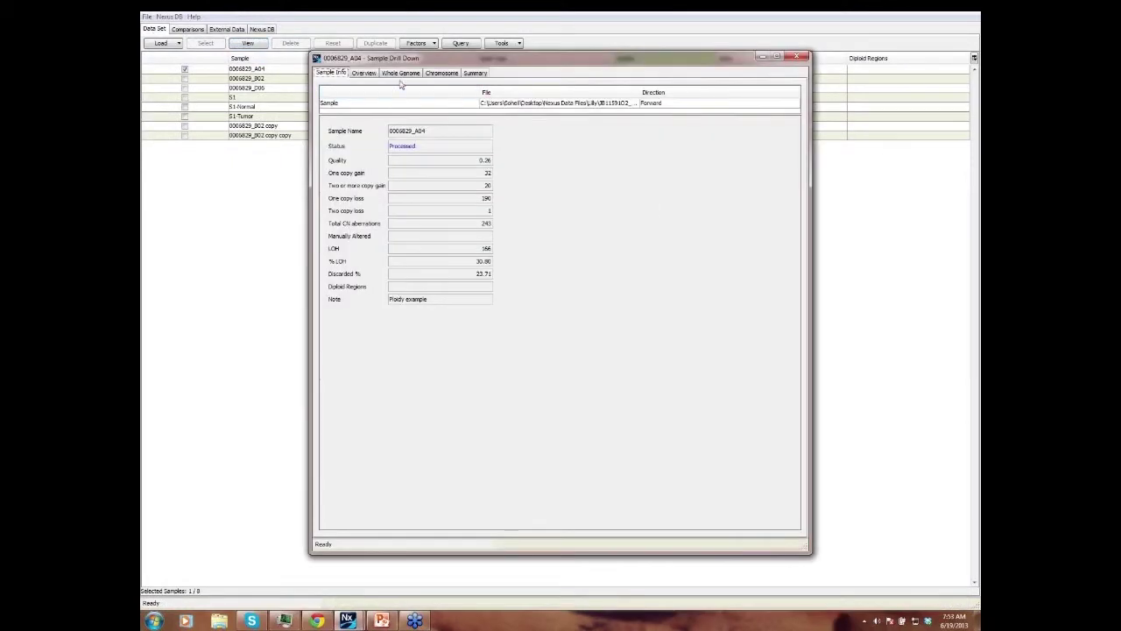
- Show whole-genome plots for the first sample, then for 0006829_D06
left_click(416, 75)
left_click(401, 75)
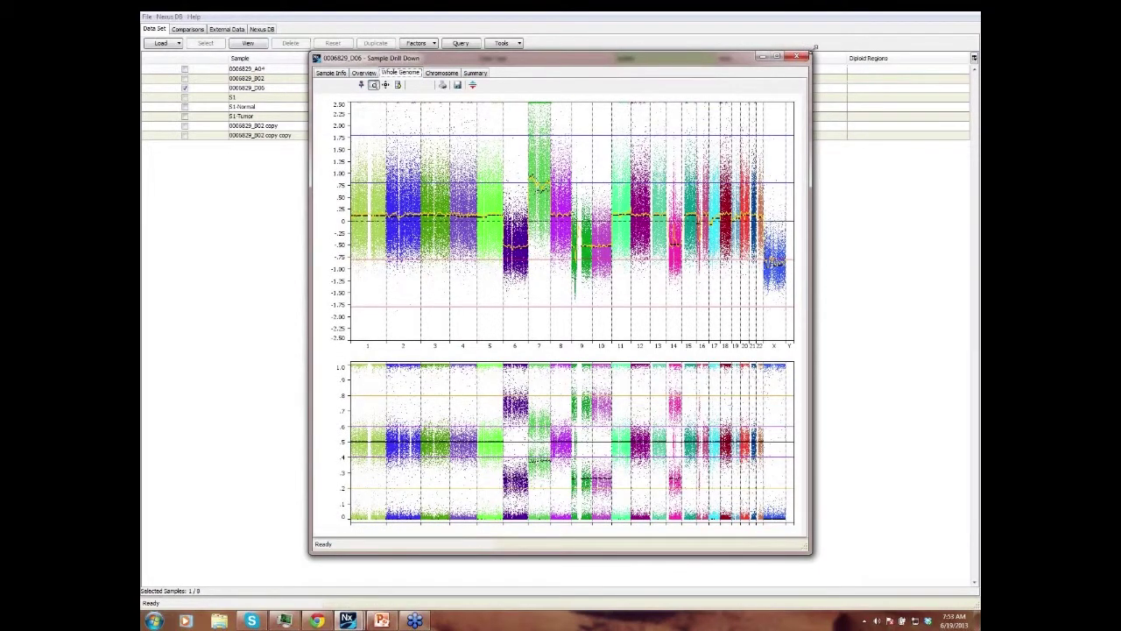
- Enlarge the D06 drill-down window to widen the plots and begin defining diploid regions
left_click_drag(815, 49, 897, 27)
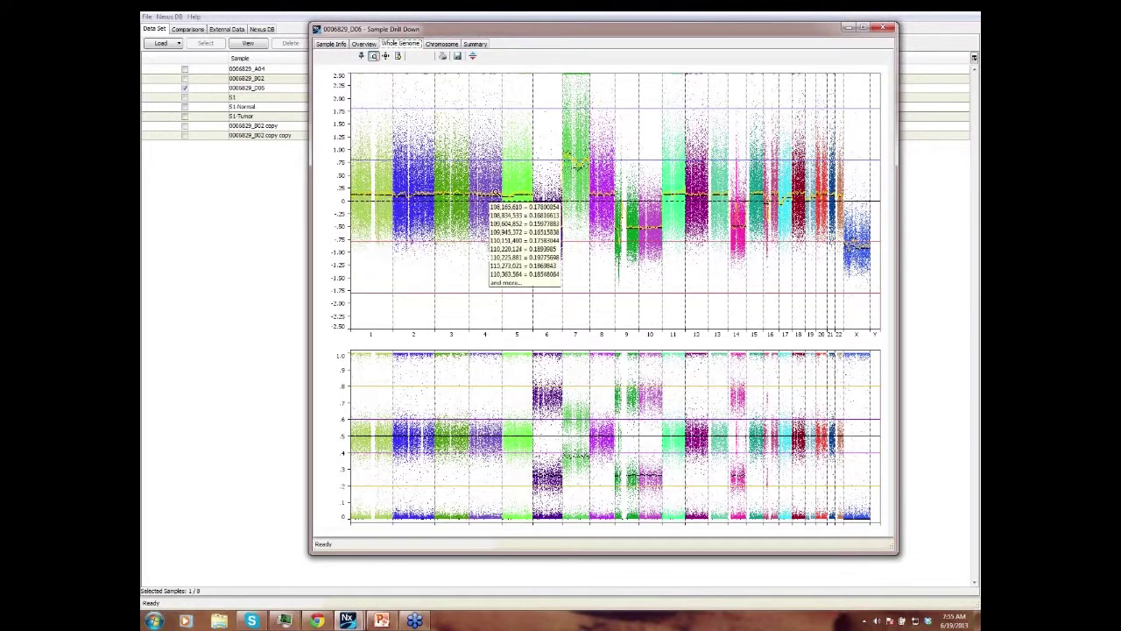
left_click(473, 57)
type("chr 1, chr 2, chr 3")
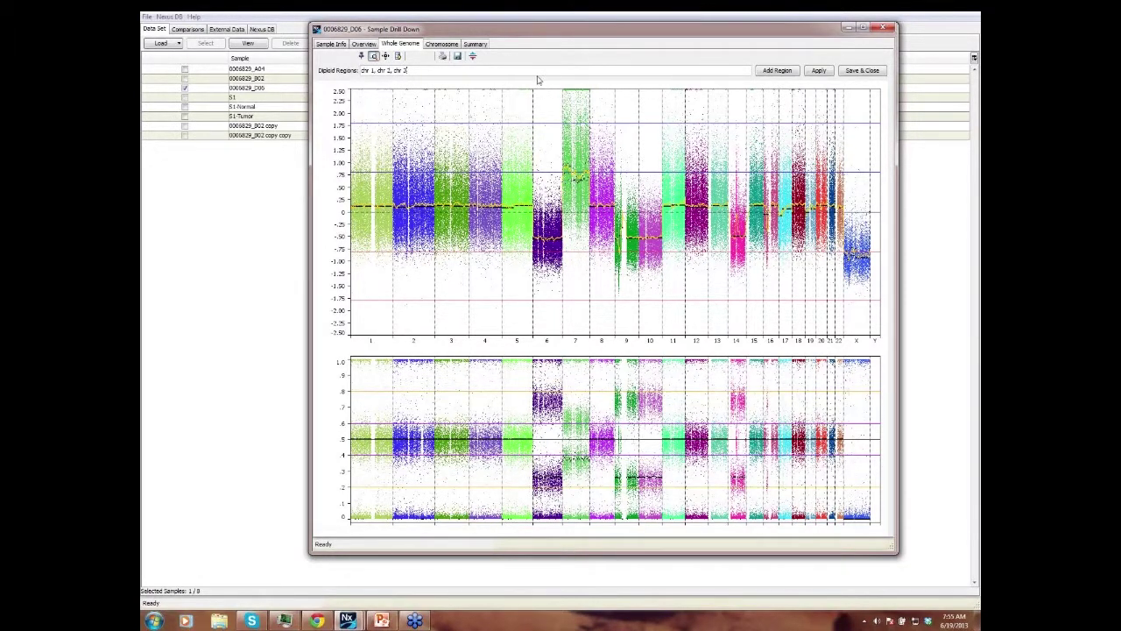
- Apply chromosomes 1, 2 and 3 as D06's diploid regions to re-center its profile
left_click(819, 71)
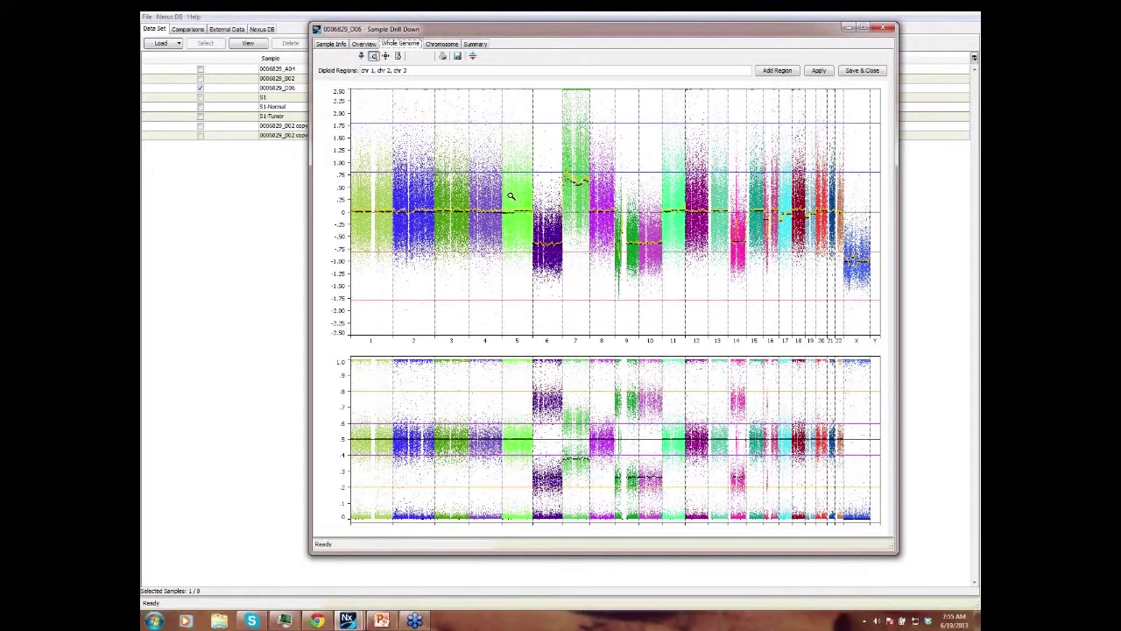
- Close the D06 drill-down and show 0006829_A04's whole-genome copy-number plots
mouse_move(885, 29)
left_click(884, 32)
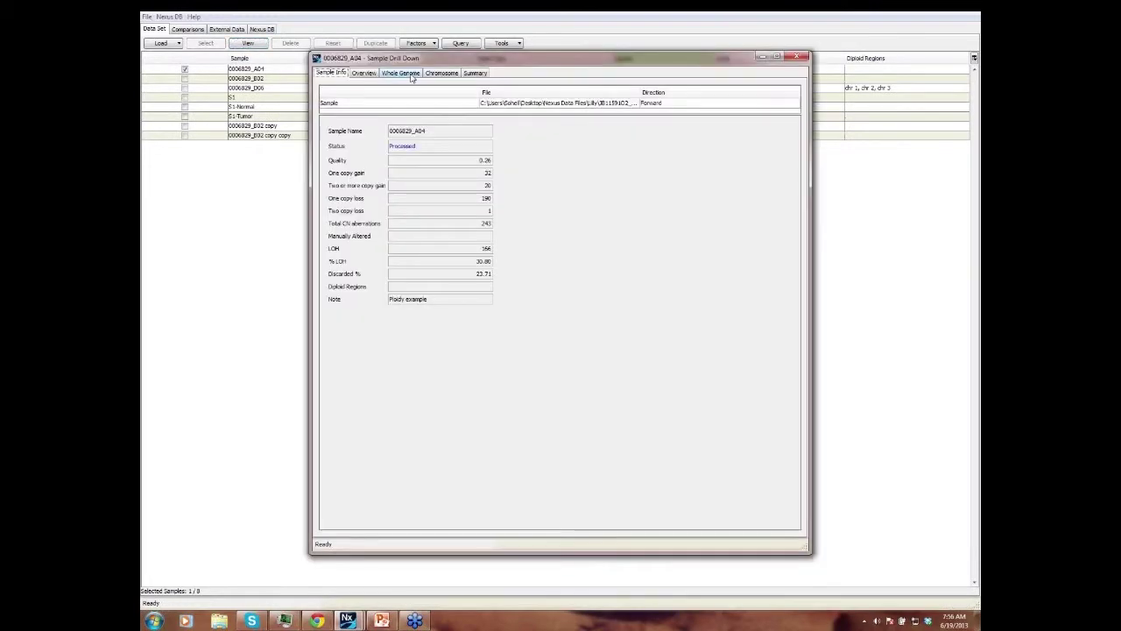
left_click(410, 74)
- Maximize A04's drill-down and re-center it on the chromosome 8–11 diploid regions
left_click(779, 56)
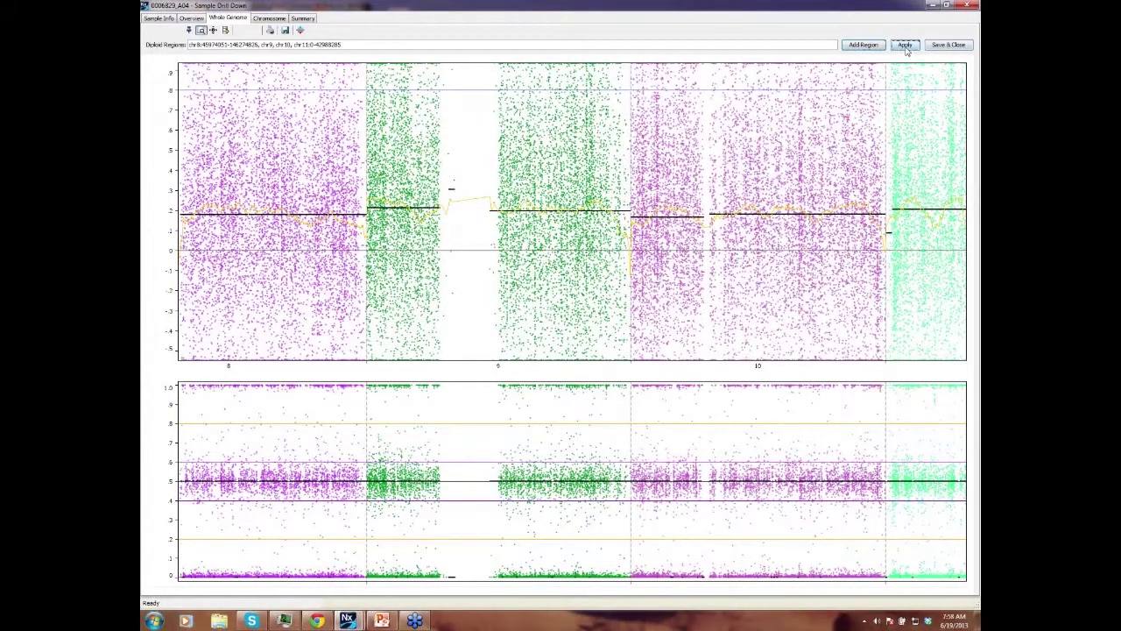
left_click(905, 44)
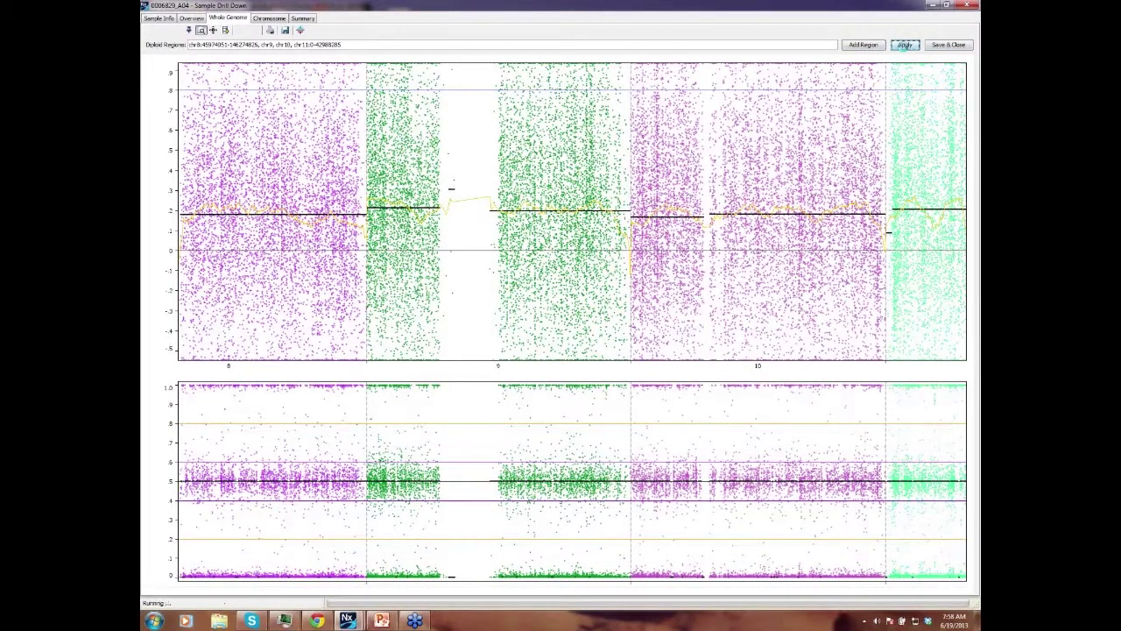